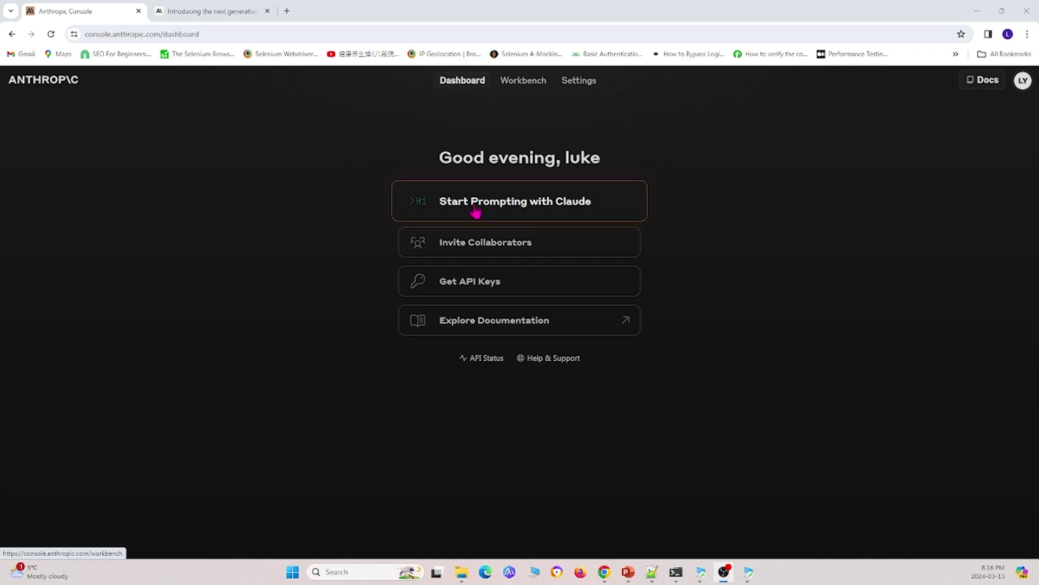
# Open the Workbench and delete the old user message and its screenshot.
pyautogui.click(496, 216)
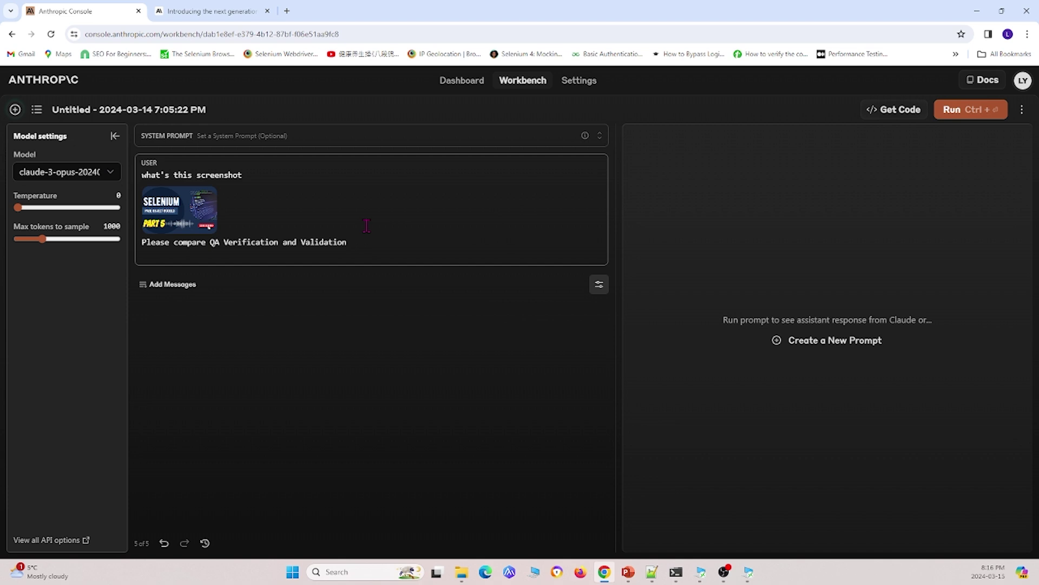
pyautogui.moveTo(367, 225); pyautogui.dragTo(145, 175)
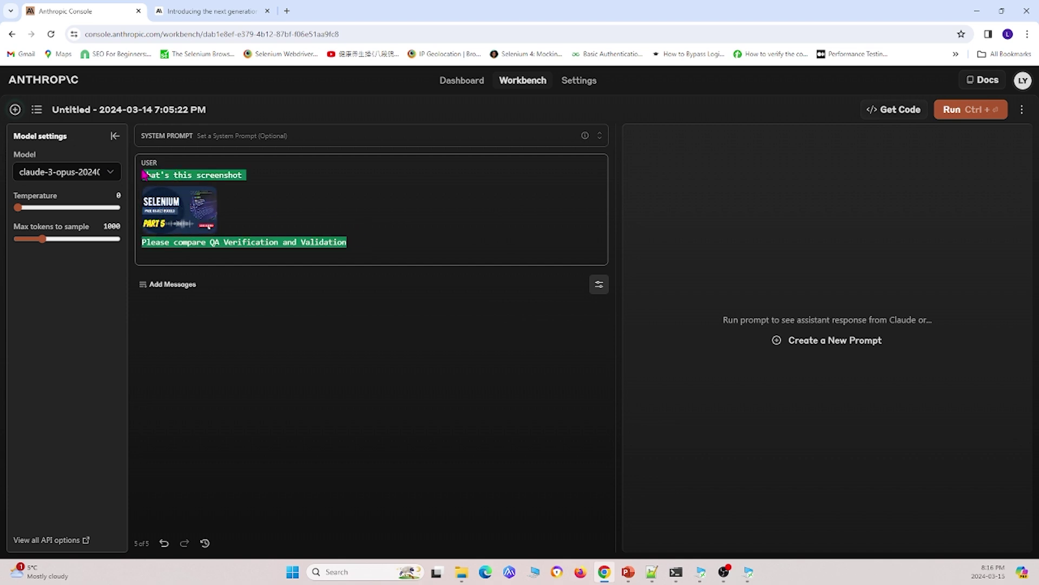
pyautogui.press('BackSpace')
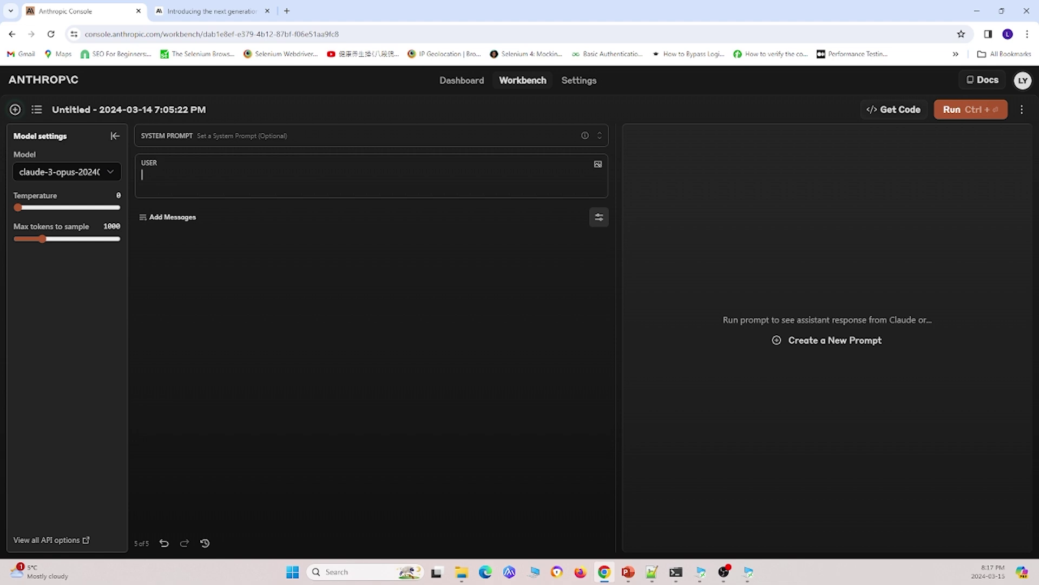
# Paste the prompt 'Please compare QA Verification and Validation' into the empty user message.
pyautogui.hotkey('alt', 'Tab')
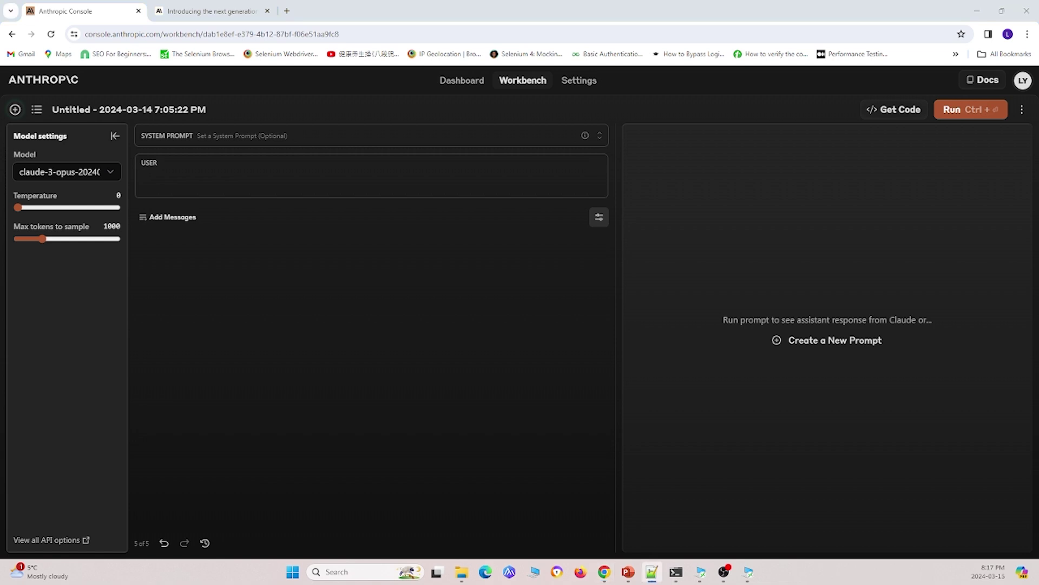
pyautogui.click(262, 178)
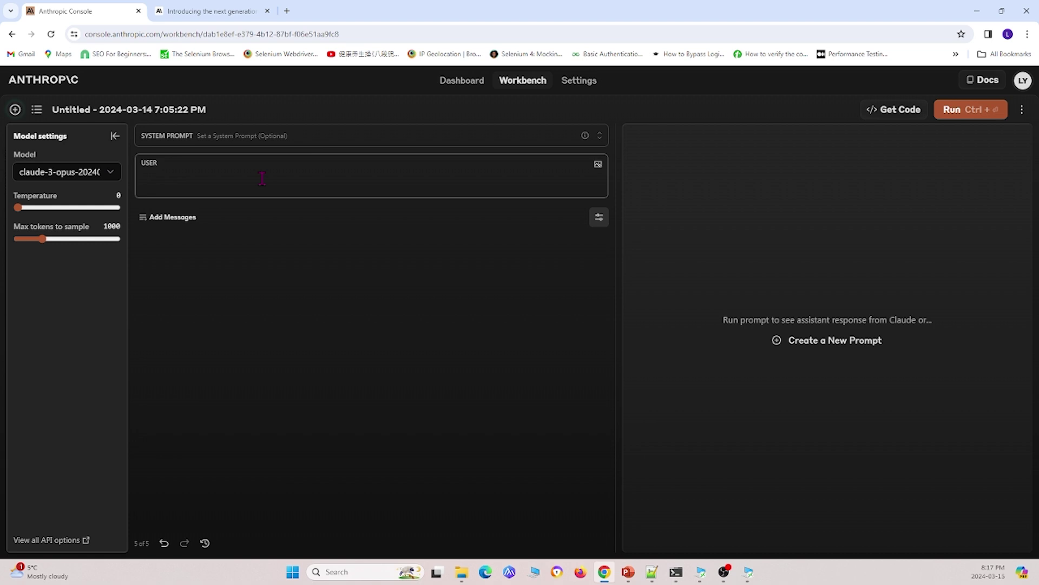
pyautogui.write('Please compare QA Verification and Validation')
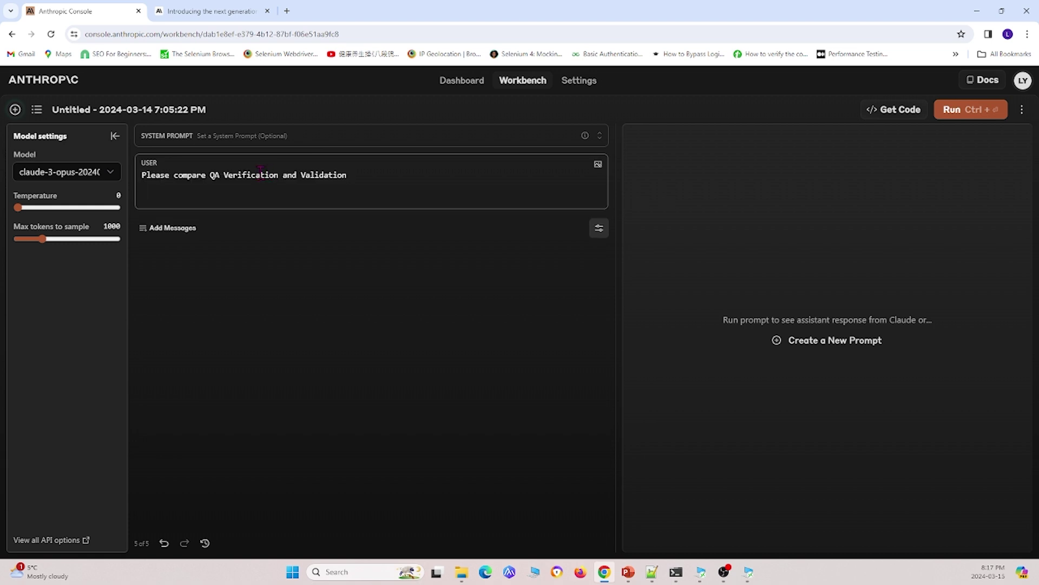
pyautogui.press('BackSpace')
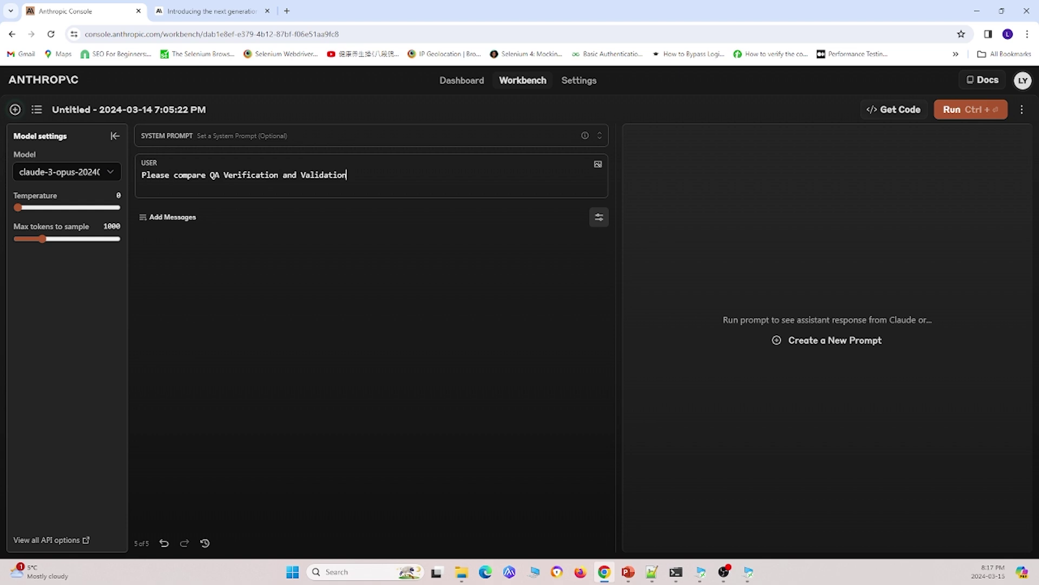
# Run the prompt and scroll through Claude 3 Opus's six-point Verification vs Validation comparison.
pyautogui.click(989, 124)
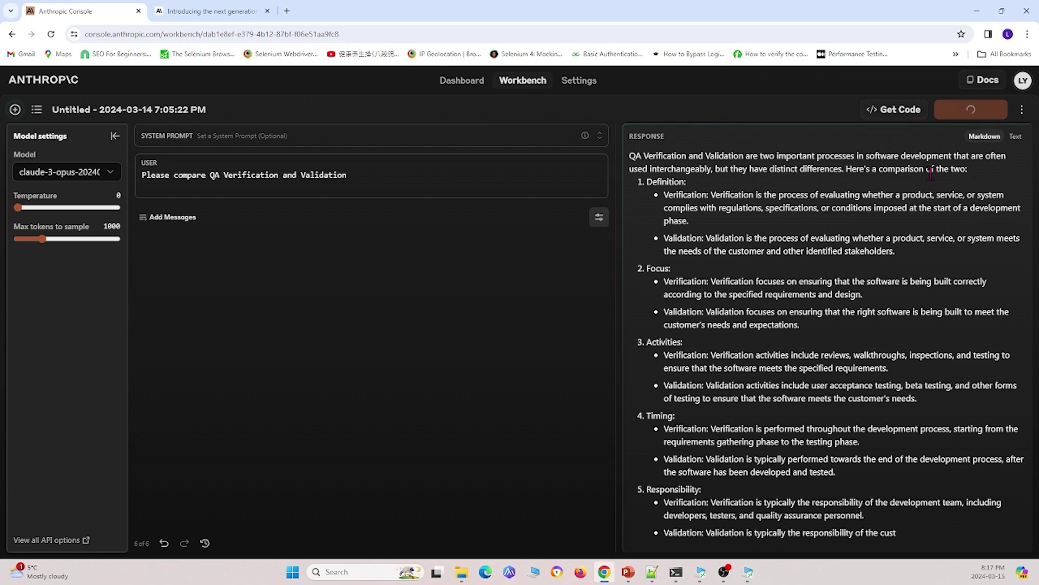
pyautogui.scroll(-1, 924, 227)
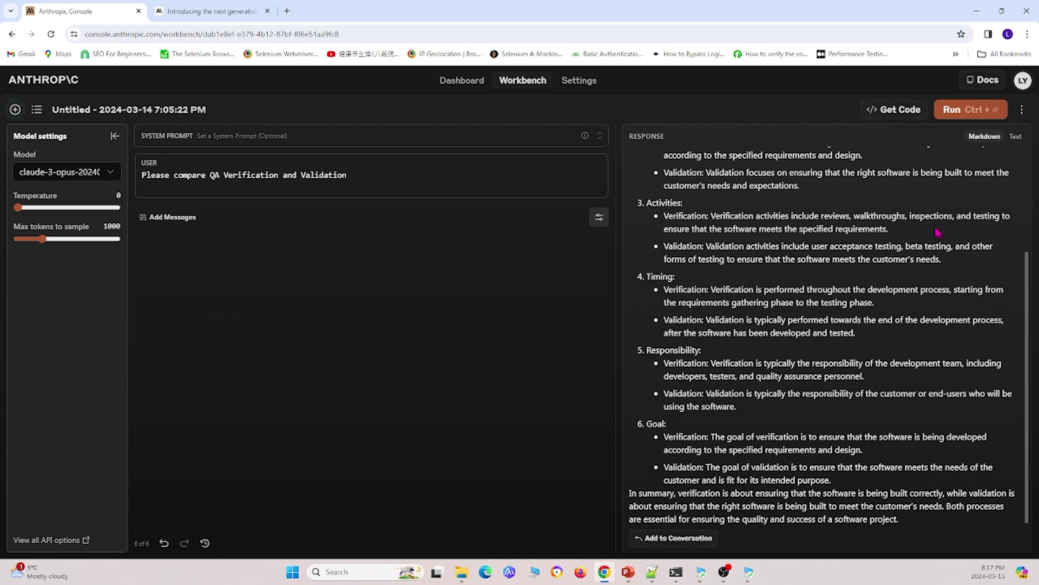
pyautogui.hotkey('alt', 'Tab')
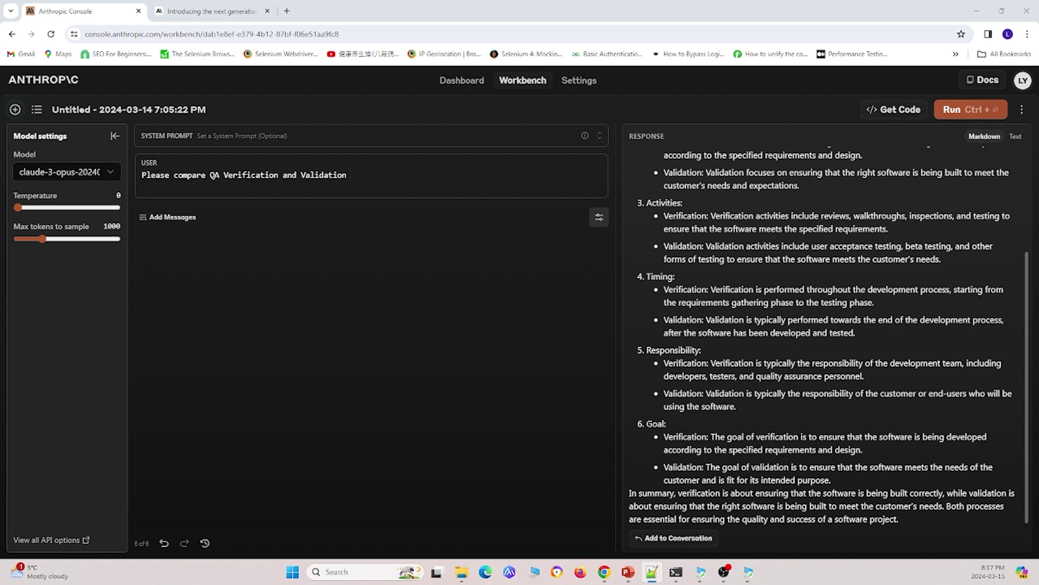
pyautogui.click(317, 195)
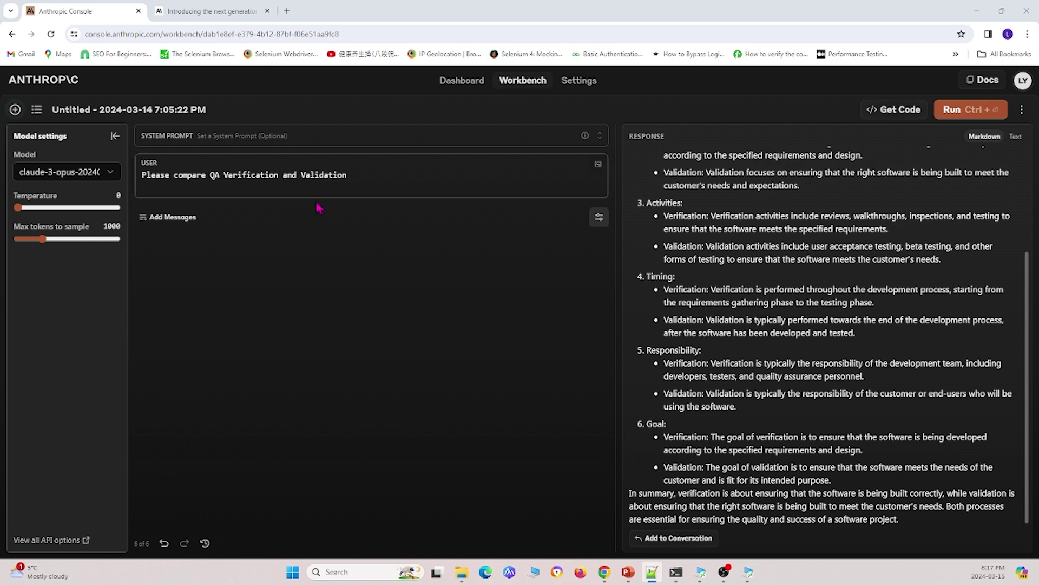
pyautogui.hotkey('ctrl', 'a')
pyautogui.hotkey('ctrl', 'v')
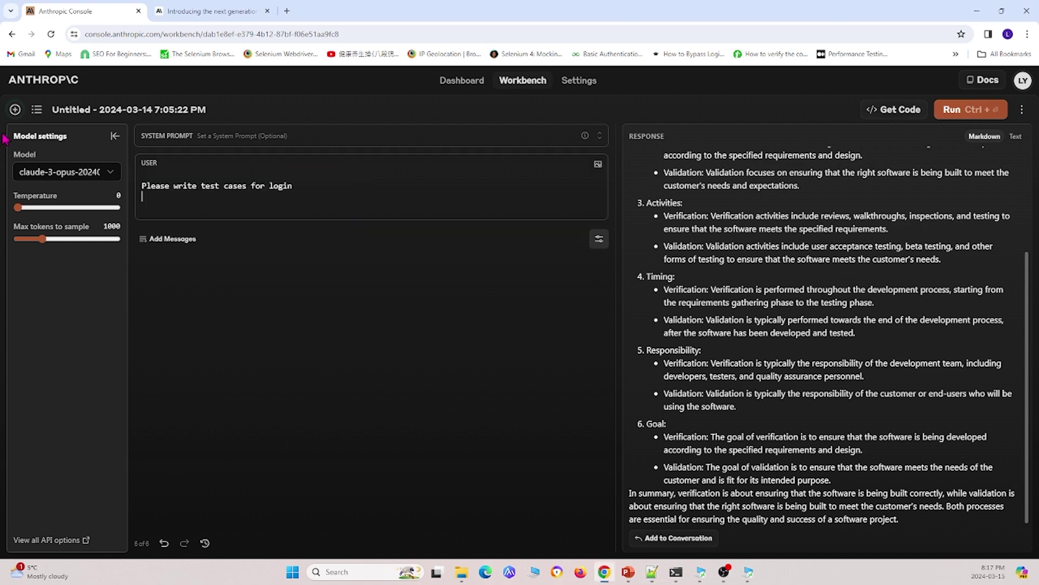
pyautogui.click(190, 172)
pyautogui.press('Delete')
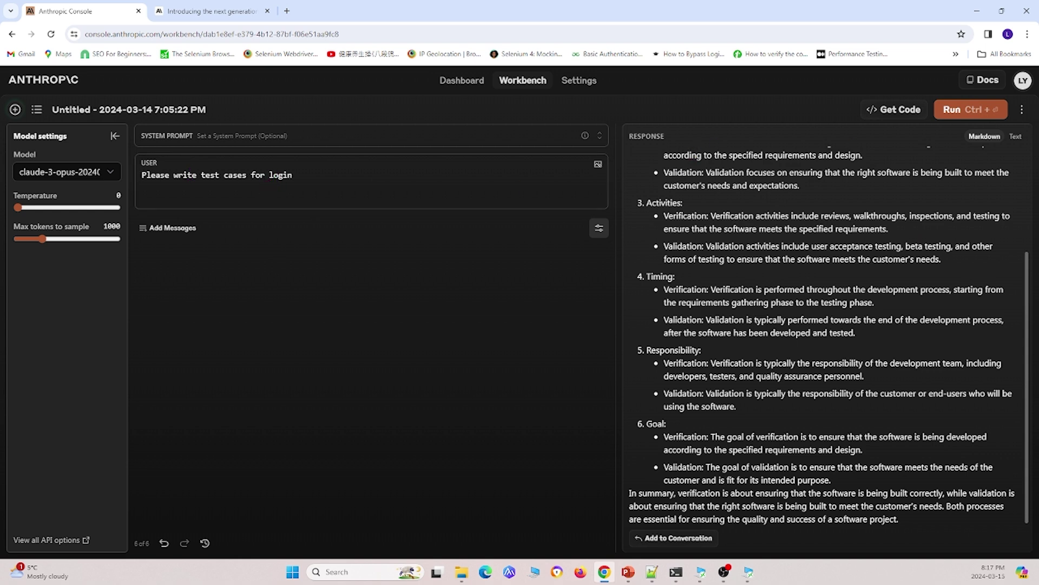
pyautogui.click(982, 110)
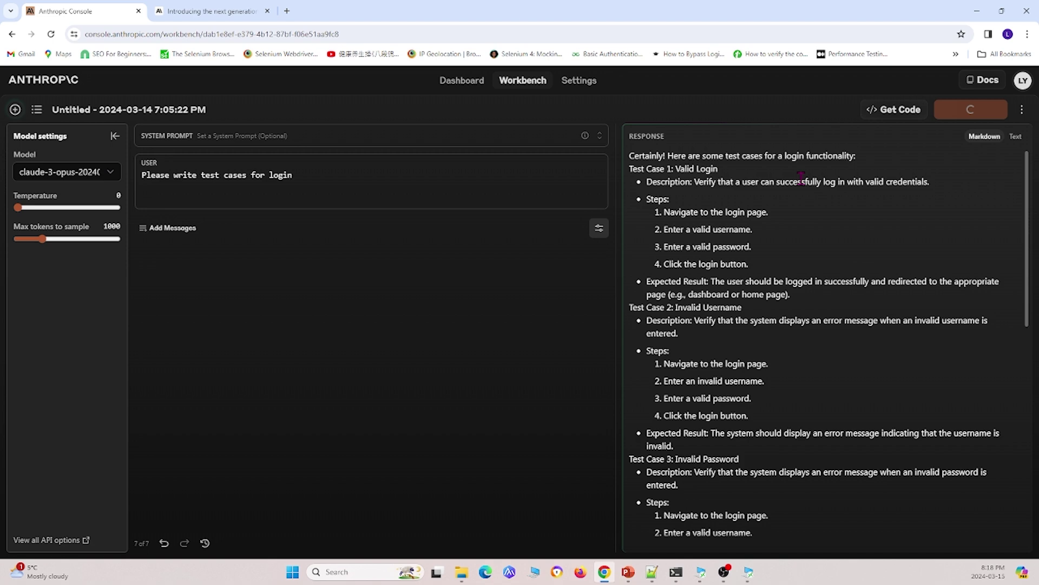
pyautogui.scroll(-1, 822, 228)
pyautogui.scroll(-3, 822, 229)
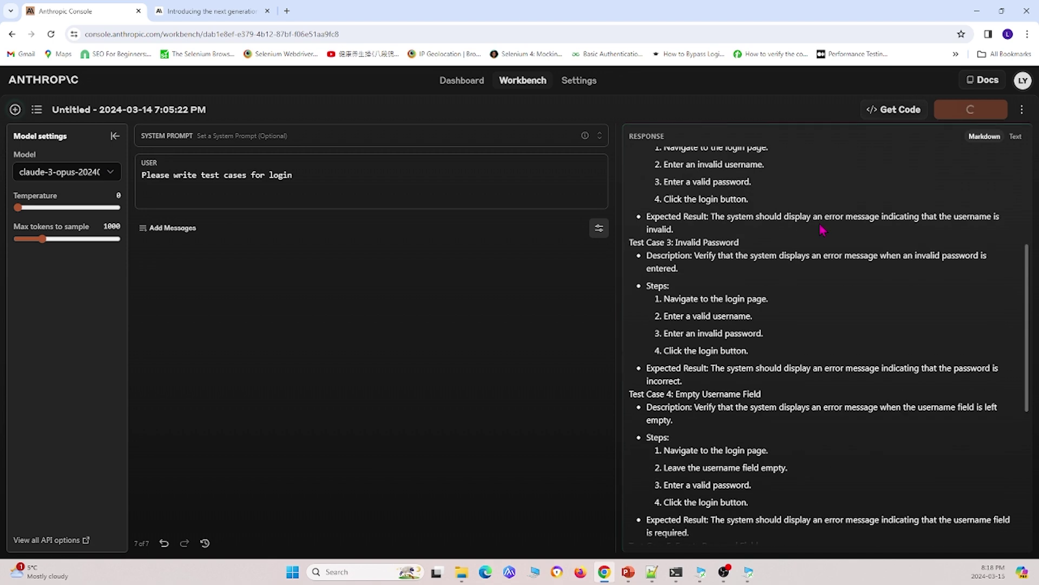
pyautogui.scroll(-3, 821, 228)
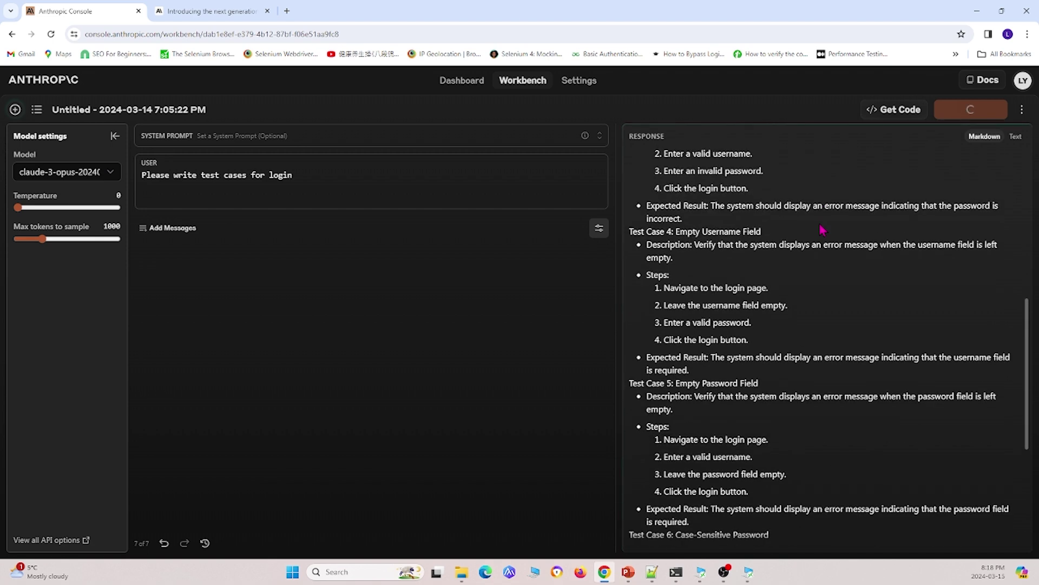
pyautogui.scroll(-5, 822, 228)
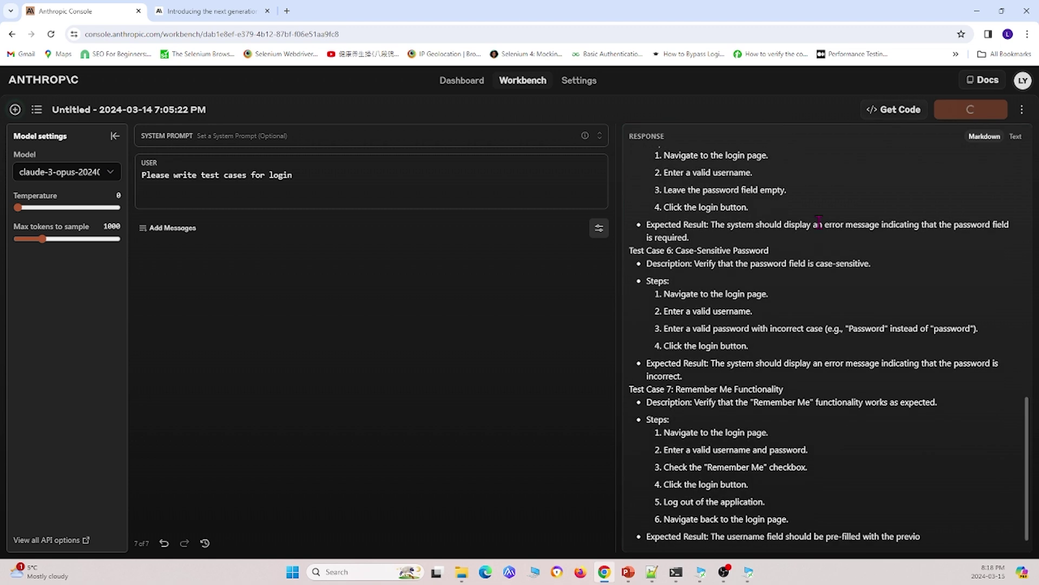
pyautogui.scroll(15, 822, 228)
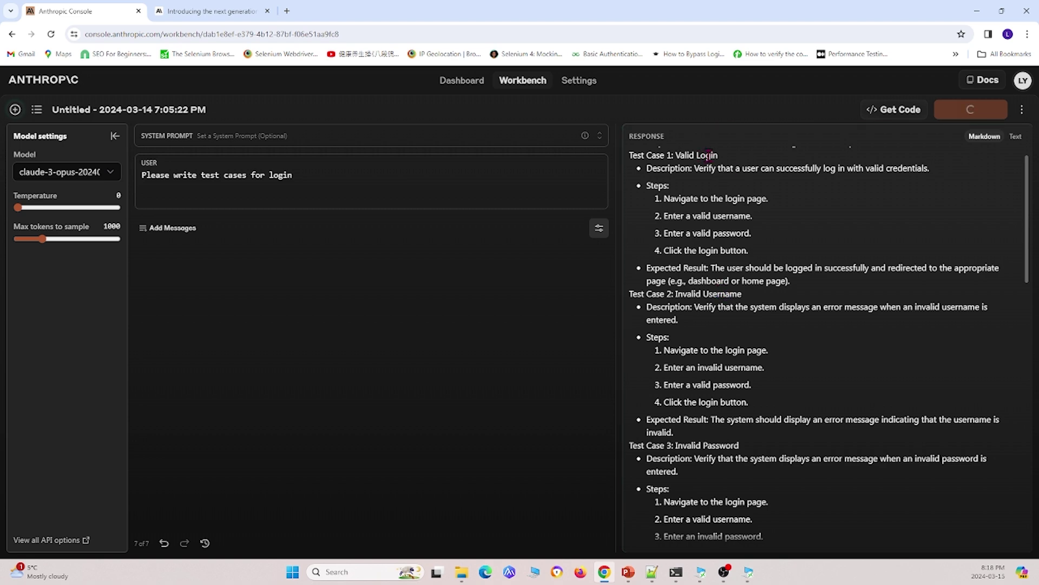
pyautogui.scroll(-3, 731, 471)
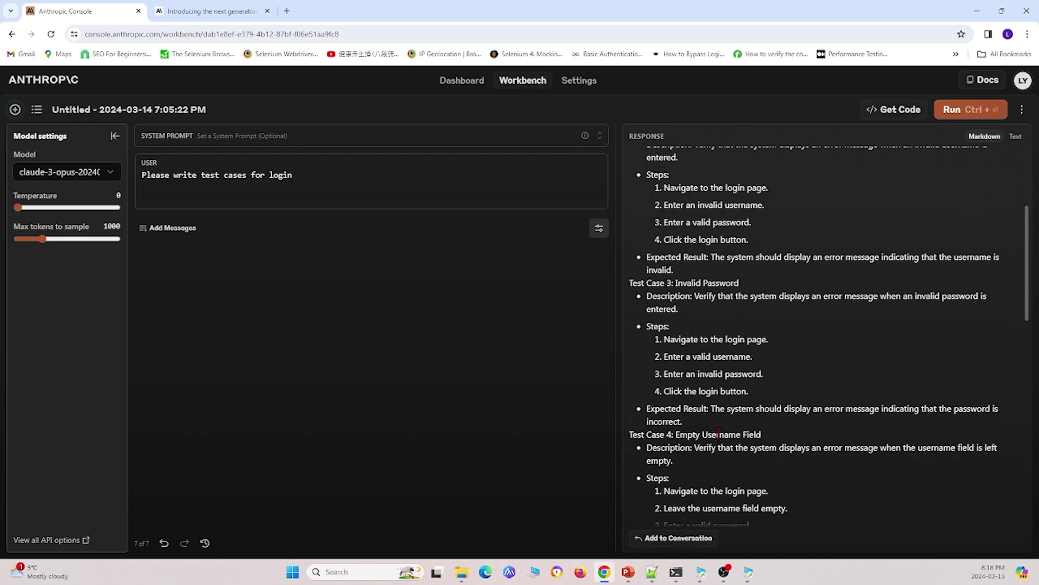
pyautogui.scroll(-2, 766, 441)
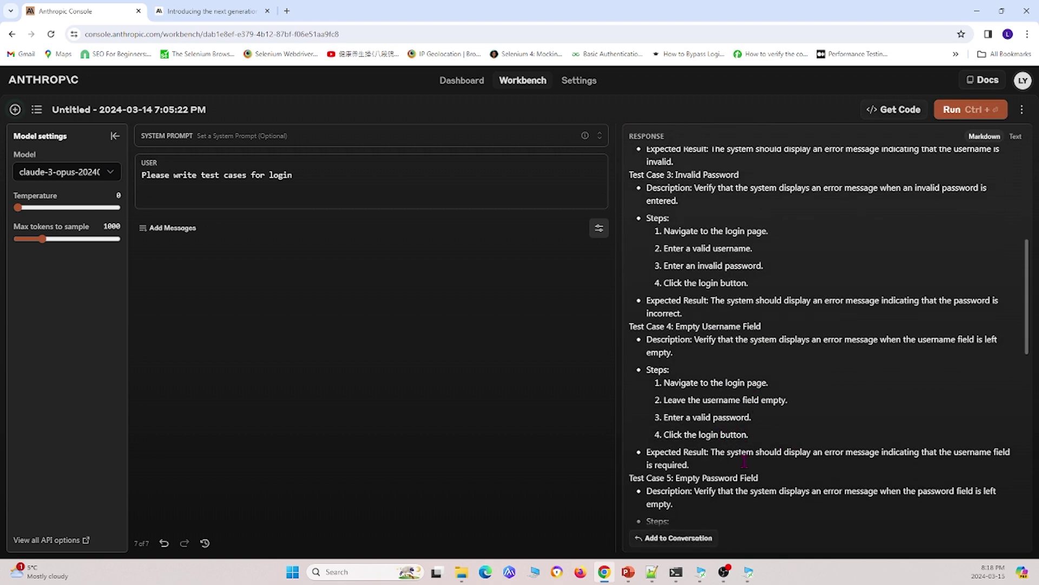
pyautogui.scroll(-2, 739, 475)
pyautogui.scroll(-1, 701, 453)
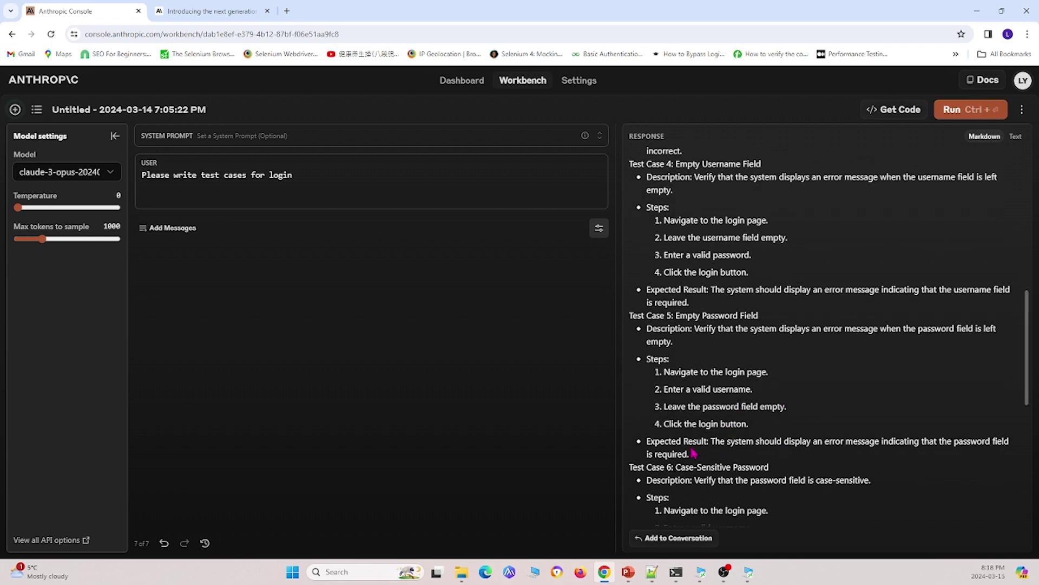
pyautogui.scroll(-4, 705, 461)
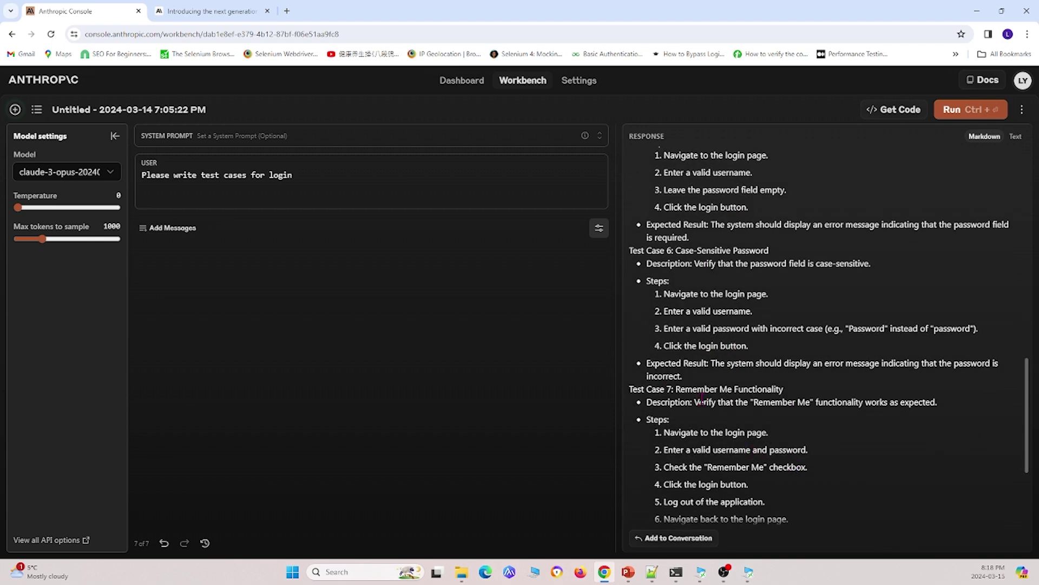
pyautogui.scroll(-2, 757, 400)
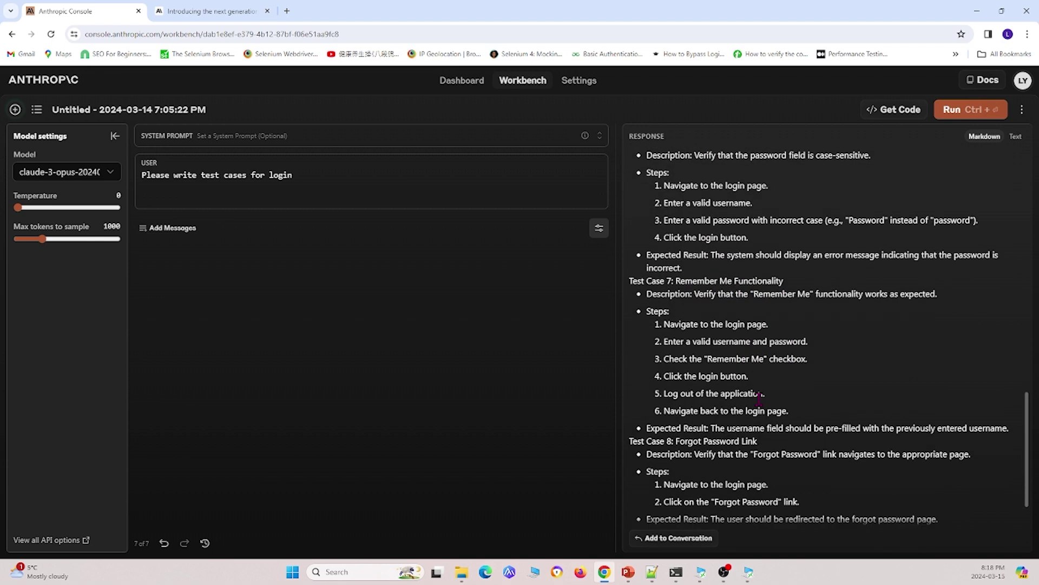
pyautogui.scroll(-1, 703, 439)
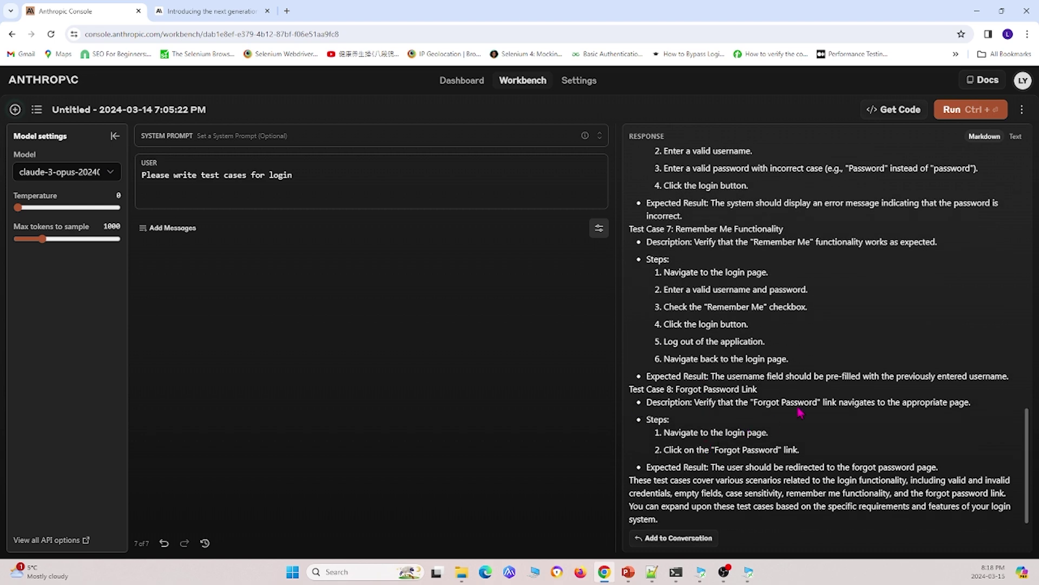
# Clear the login prompt and attach a screenshot image to the user message.
pyautogui.click(316, 190)
pyautogui.hotkey('ctrl', 'a')
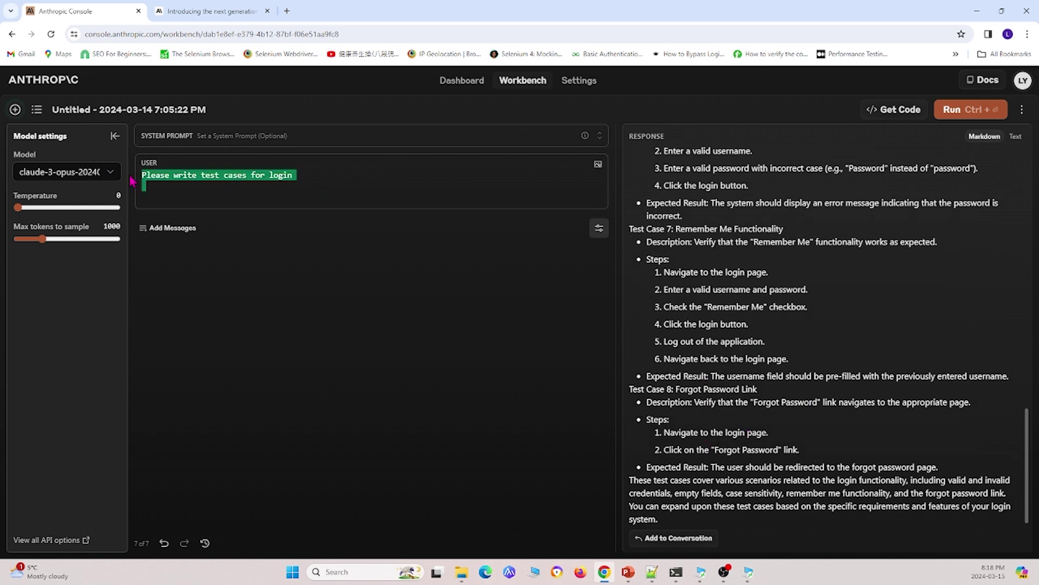
pyautogui.press('BackSpace')
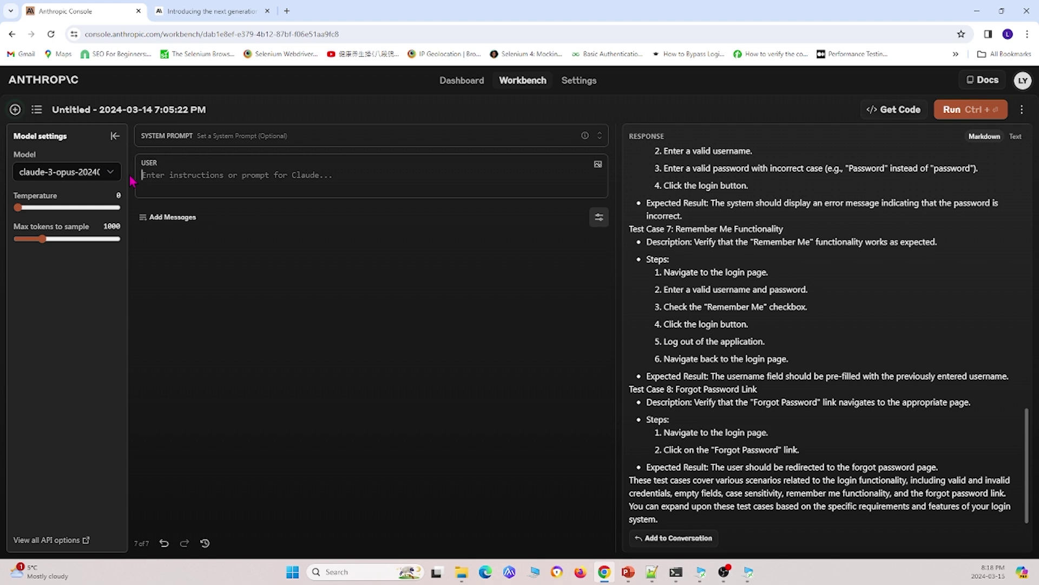
pyautogui.click(599, 166)
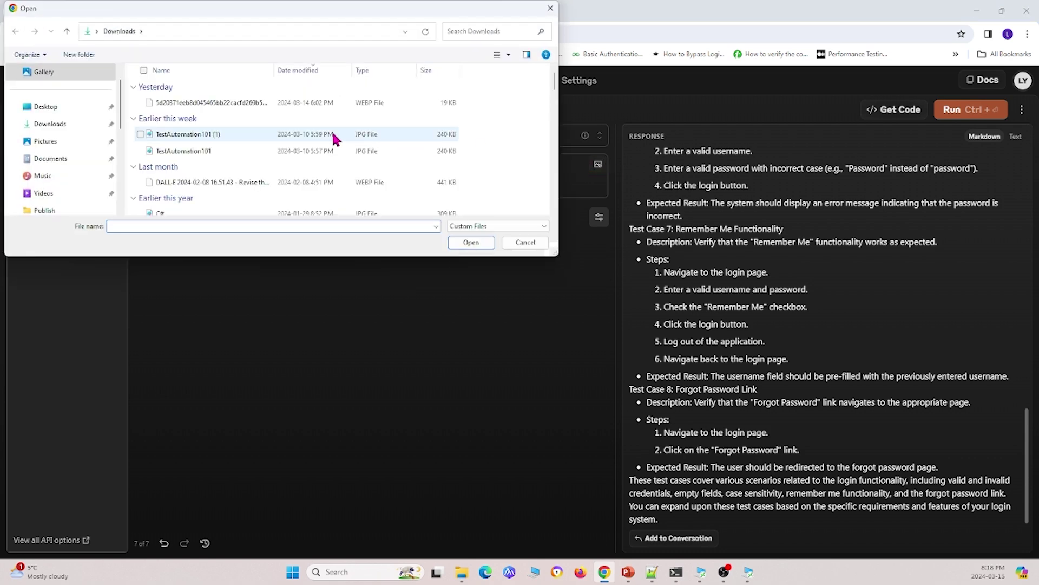
pyautogui.scroll(-3, 333, 140)
pyautogui.scroll(5, 333, 140)
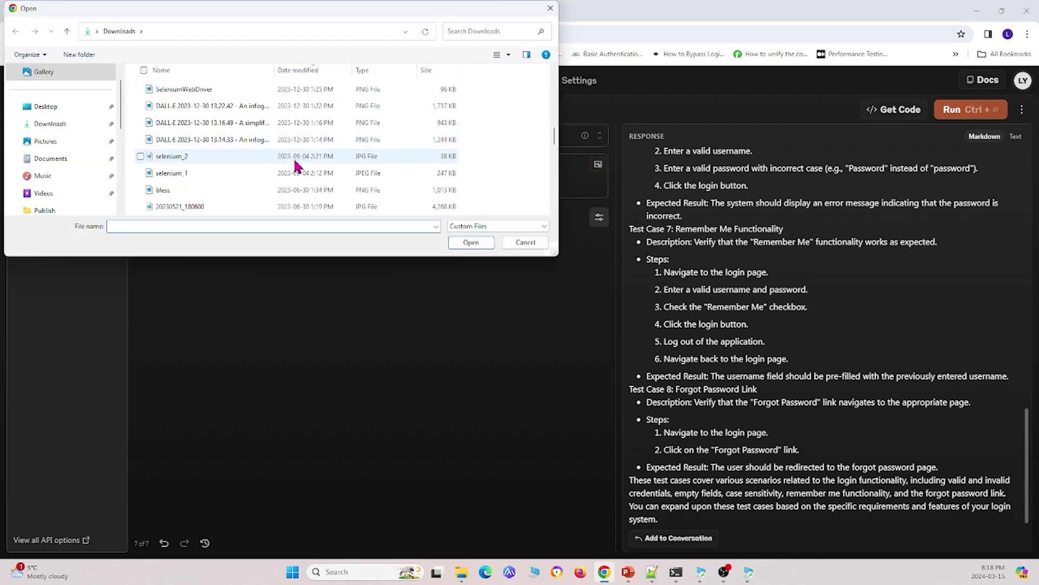
pyautogui.press('Escape')
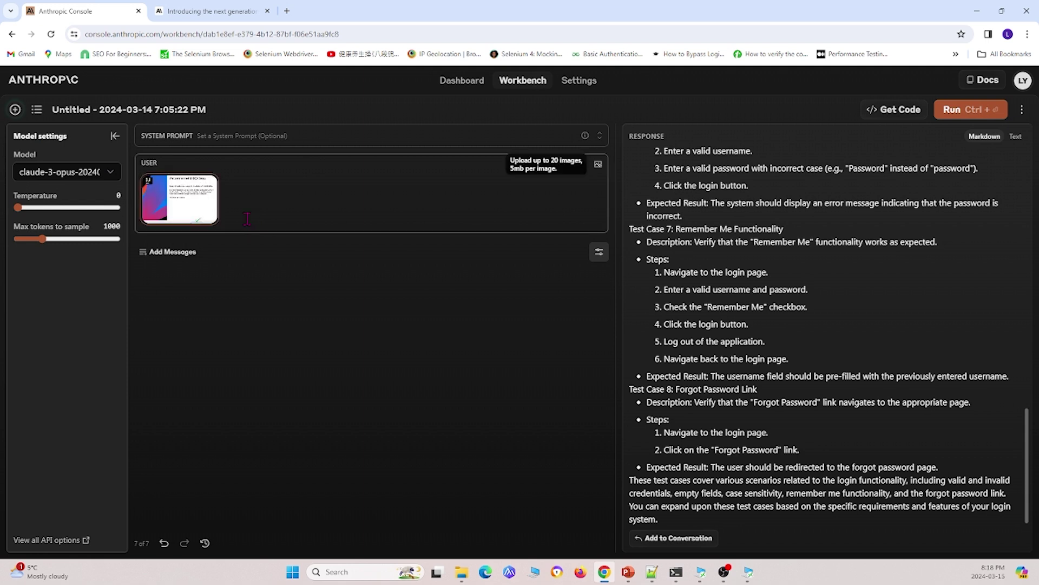
# Type the question 'What is this screenshot' below the attached image.
pyautogui.click(300, 224)
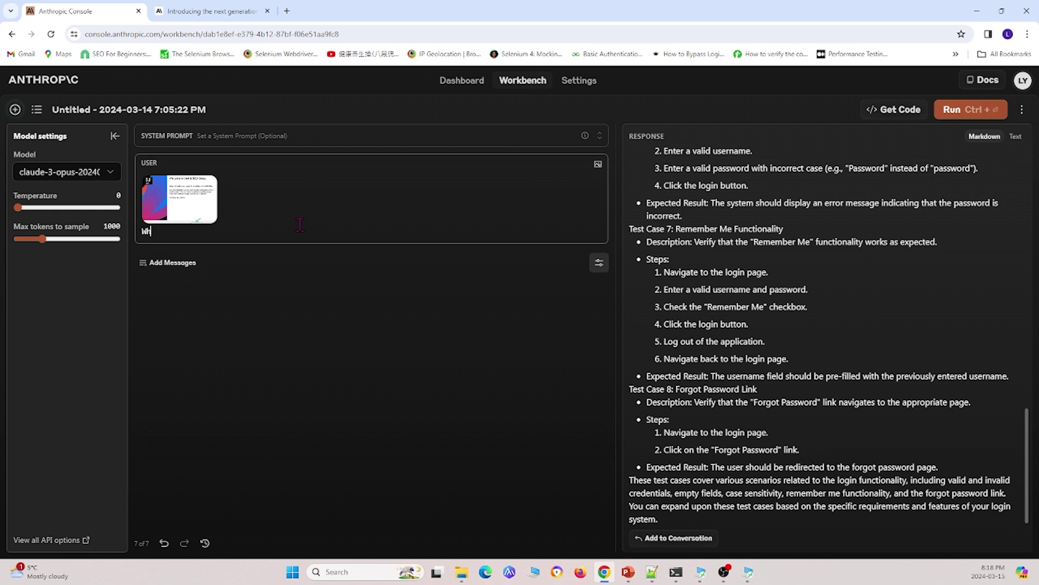
pyautogui.write('What is ')
pyautogui.write('this s')
pyautogui.write('creeen ')
pyautogui.write('nshot')
pyautogui.press('Return')
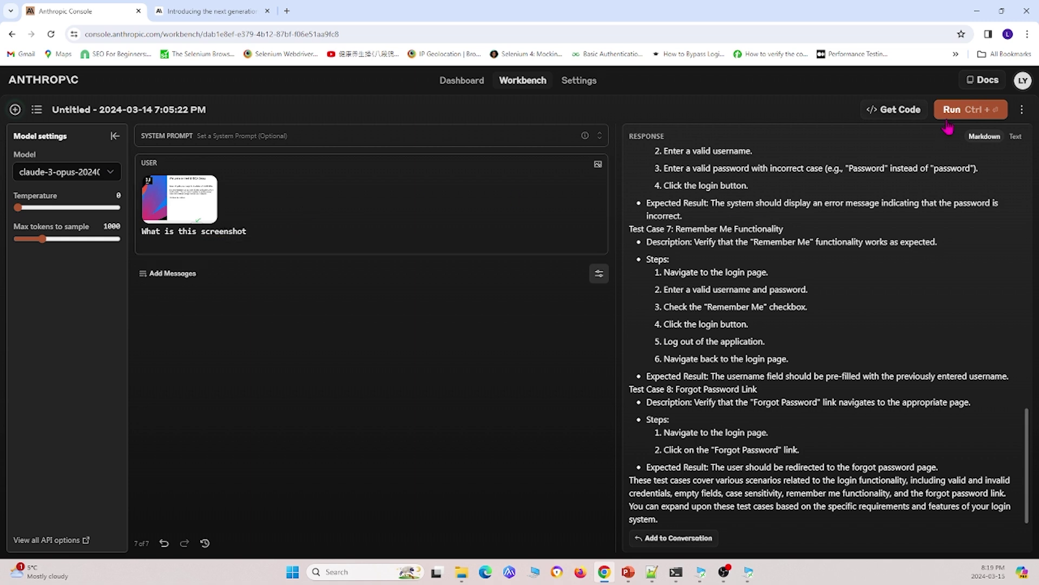
# Run the screenshot question so Claude identifies the IntelliJ IDEA Setup welcome screen.
pyautogui.click(973, 113)
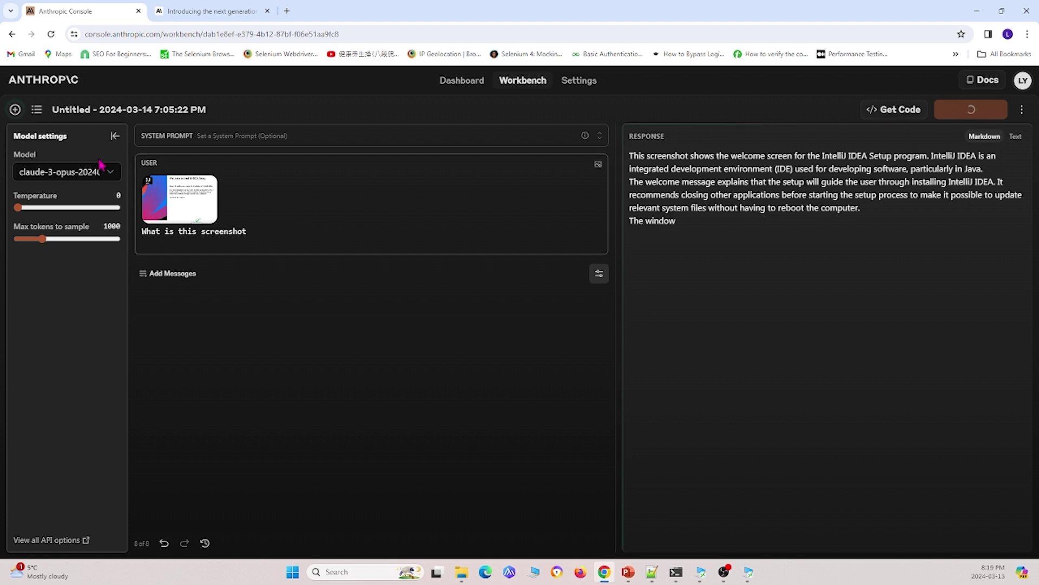
pyautogui.moveTo(151, 199)
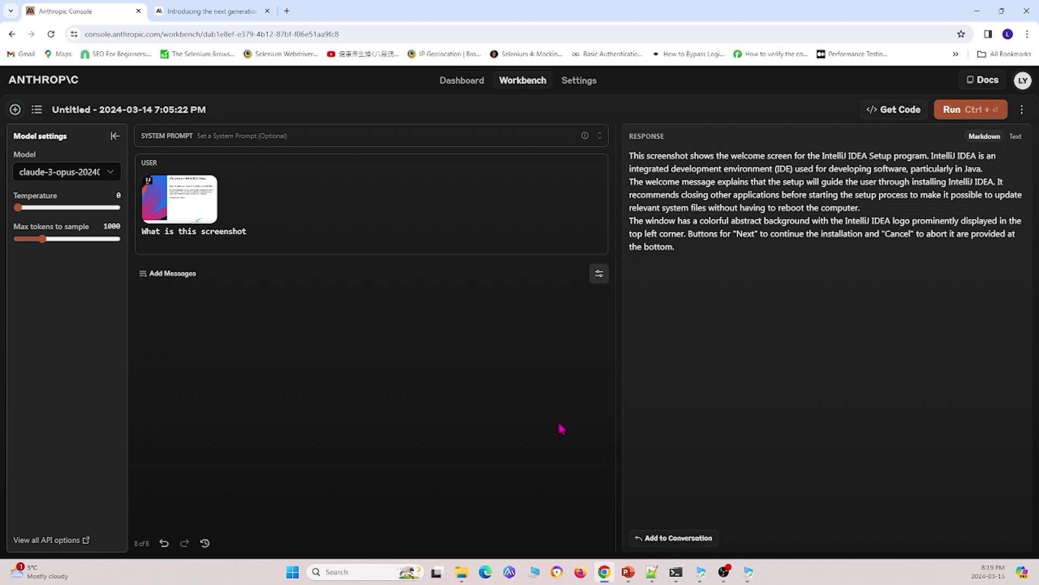
# View the API Keys list in Settings, then bring up PowerPoint's Python example slide 7.
pyautogui.click(578, 84)
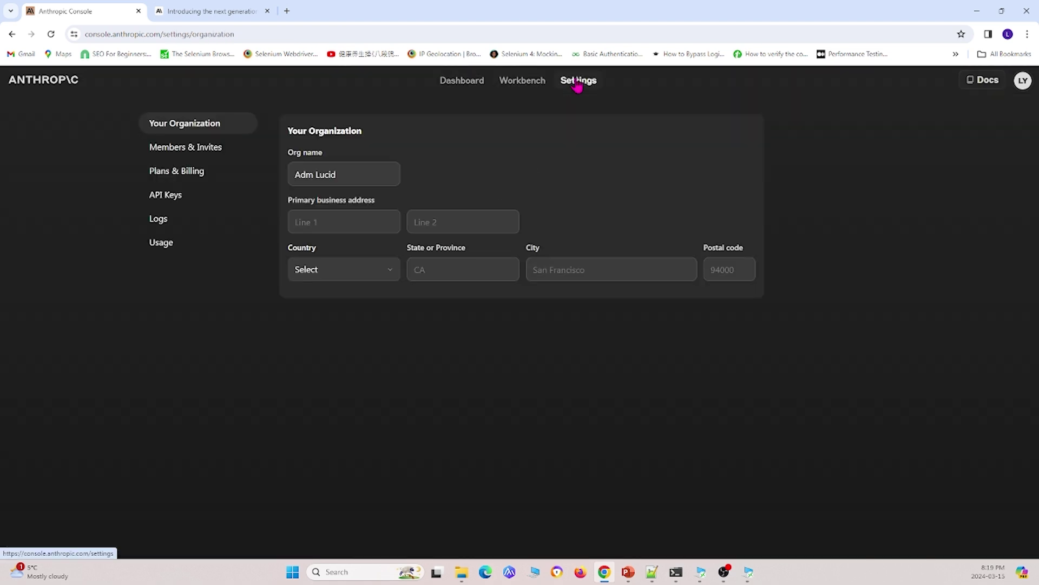
pyautogui.click(177, 200)
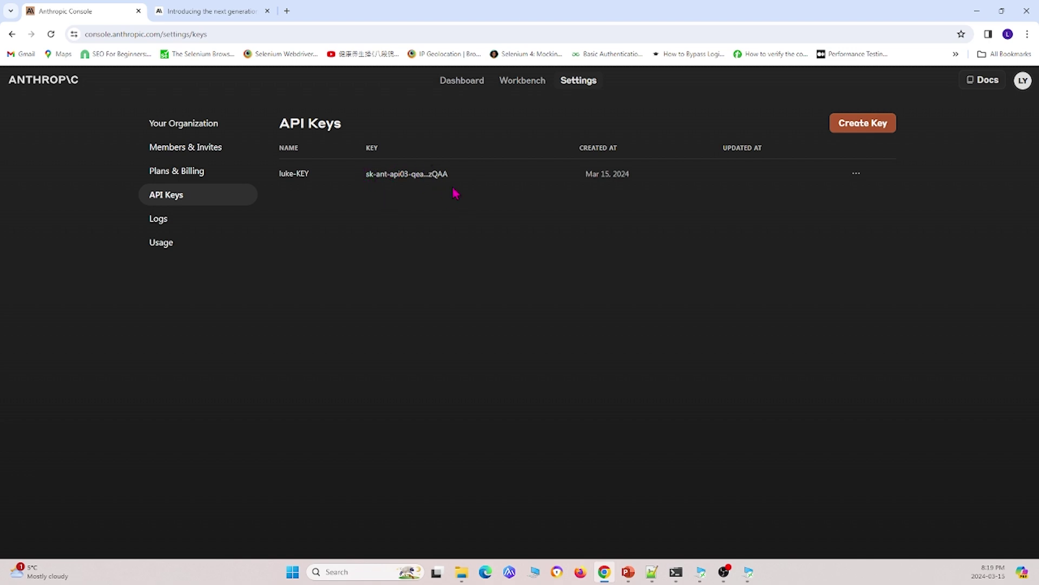
pyautogui.click(636, 576)
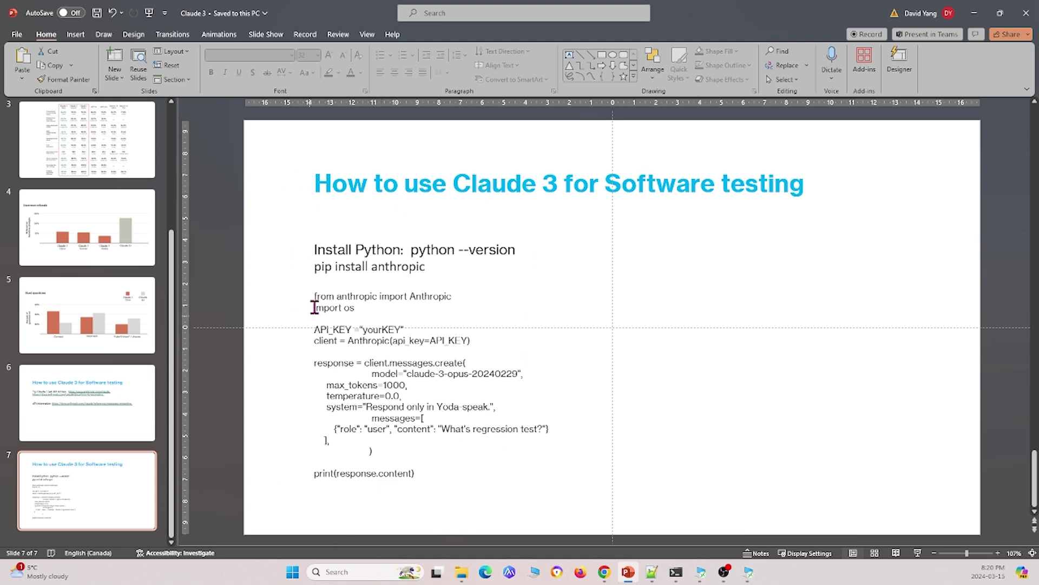
# Show Command Prompt with pyTest3.py's Yoda-speak answer about regression testing.
pyautogui.click(725, 572)
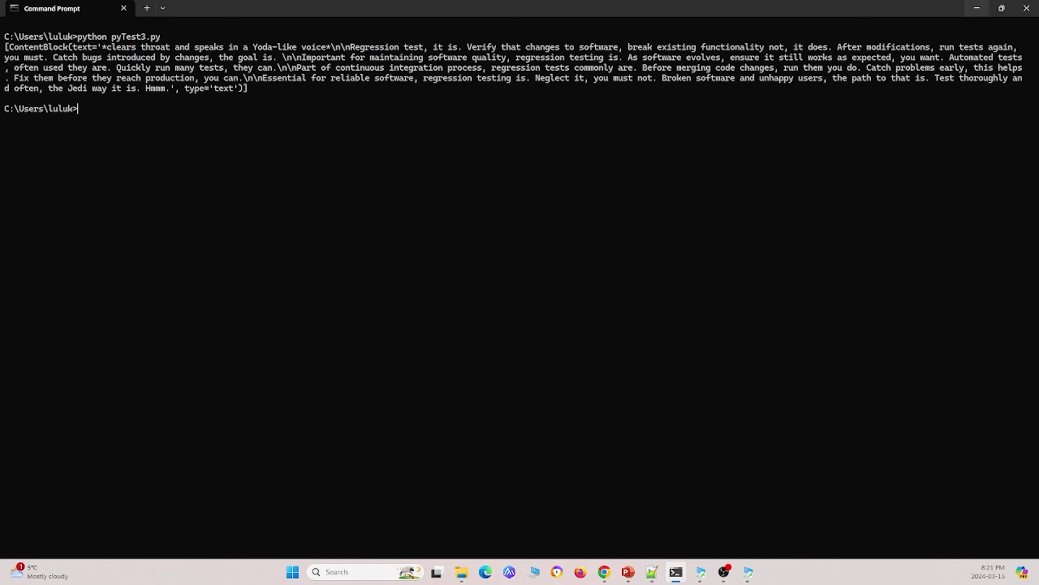
pyautogui.click(977, 9)
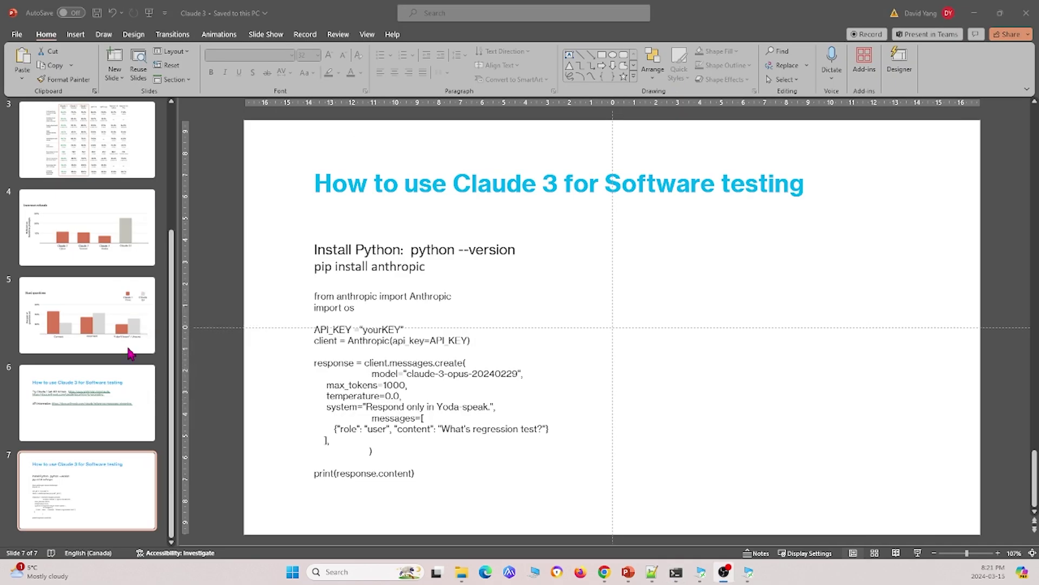